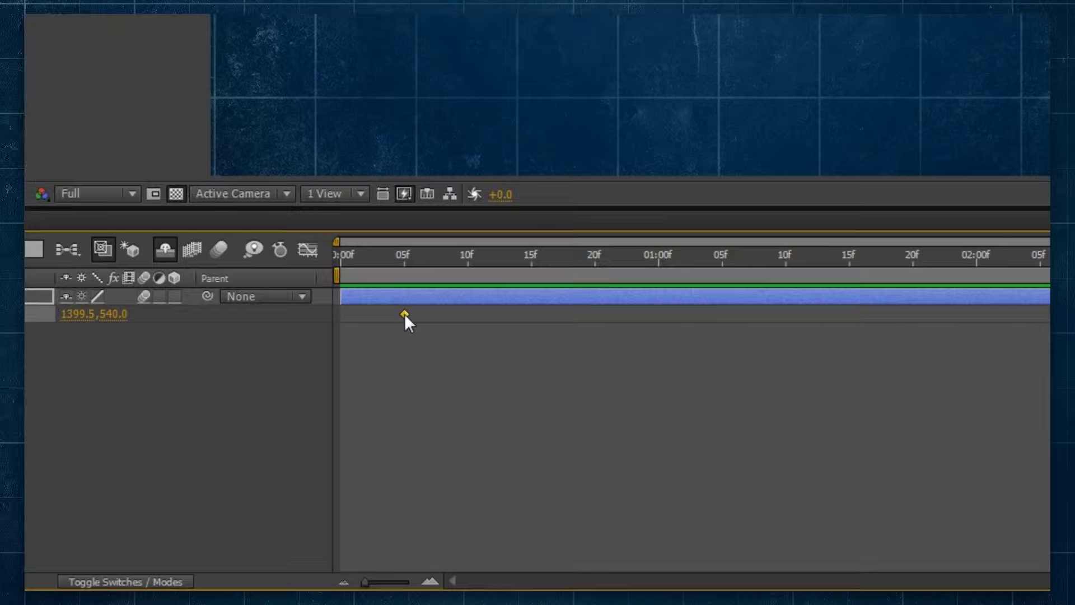
Apply Keyframe Assistant > Easy Ease to the Icon layer's first Position keyframe
right_click(406, 441)
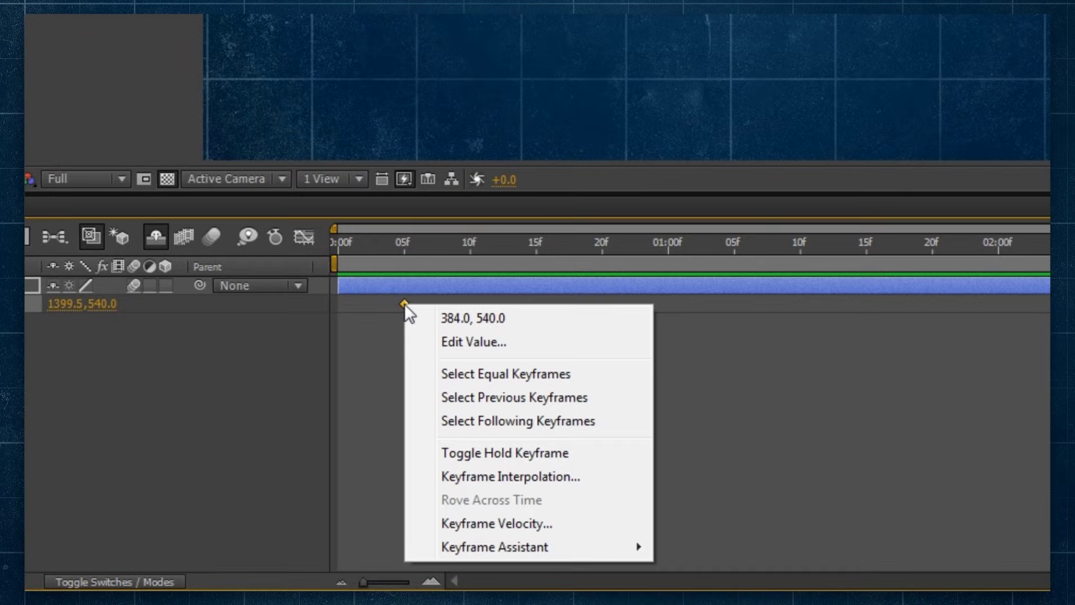
mouse_move(549, 546)
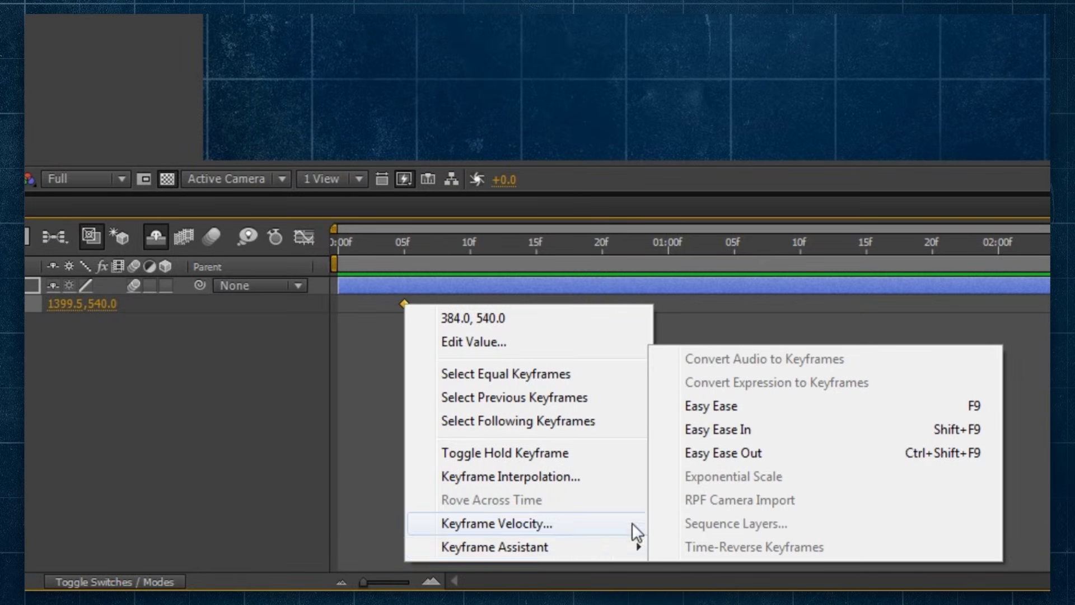
click(722, 412)
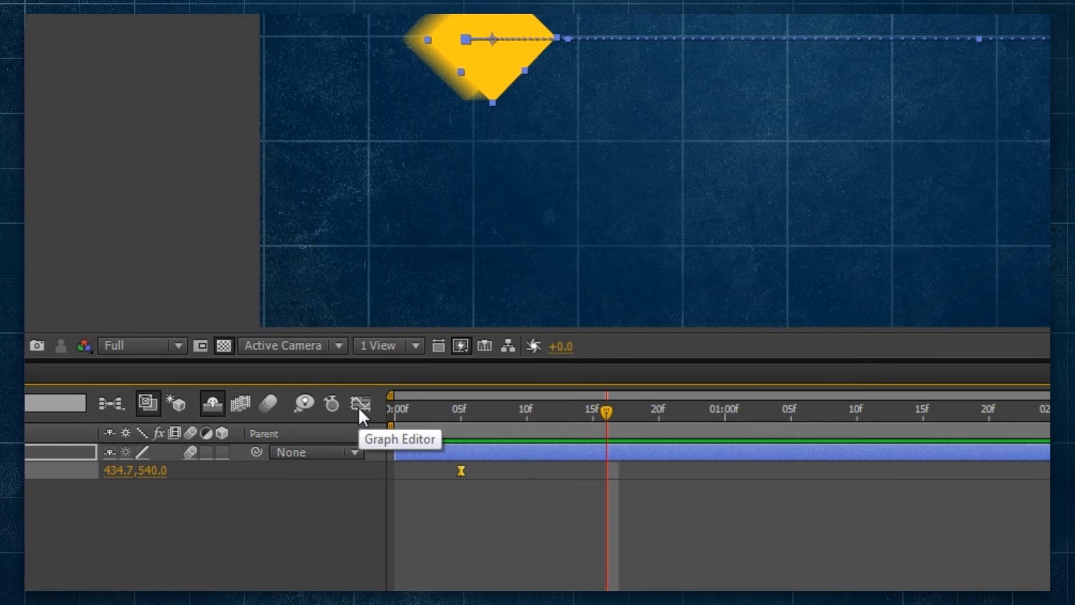
Return the first keyframe to linear and show Position in the Graph Editor's speed graph
ctrl+click(461, 471)
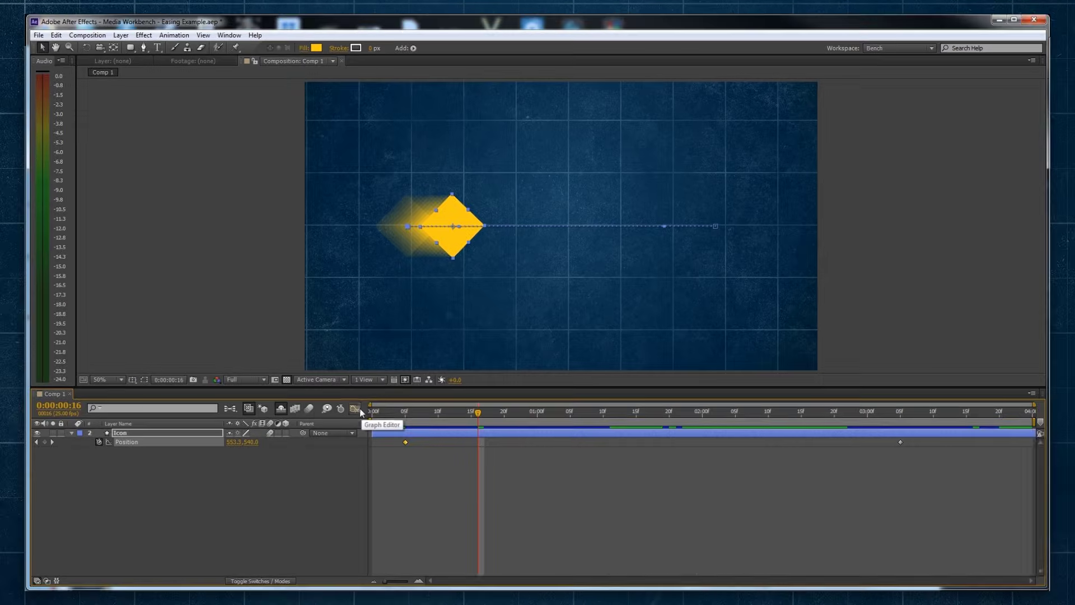
click(355, 409)
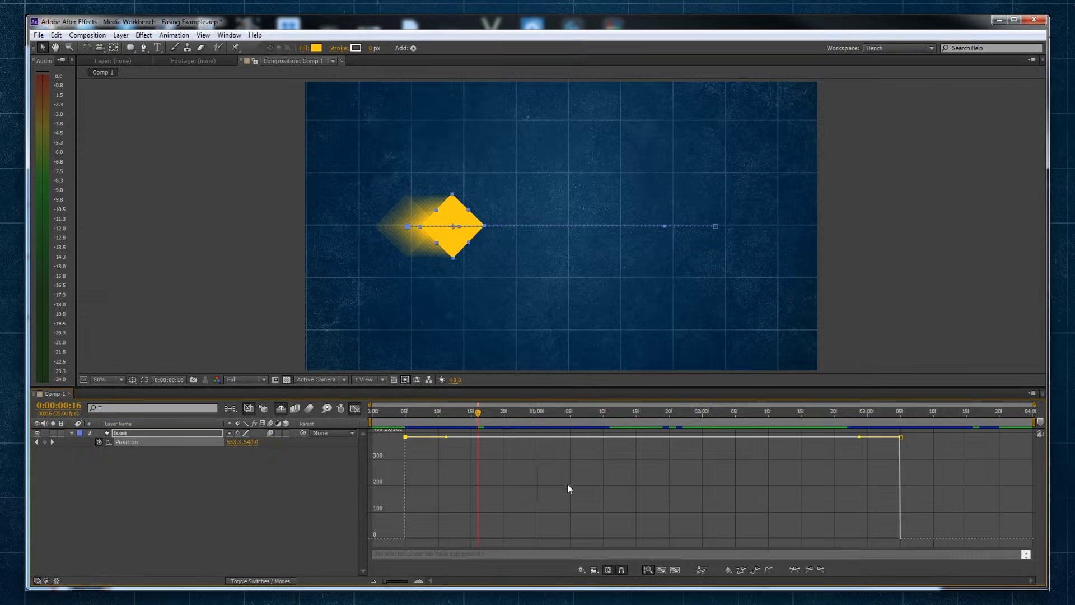
click(594, 570)
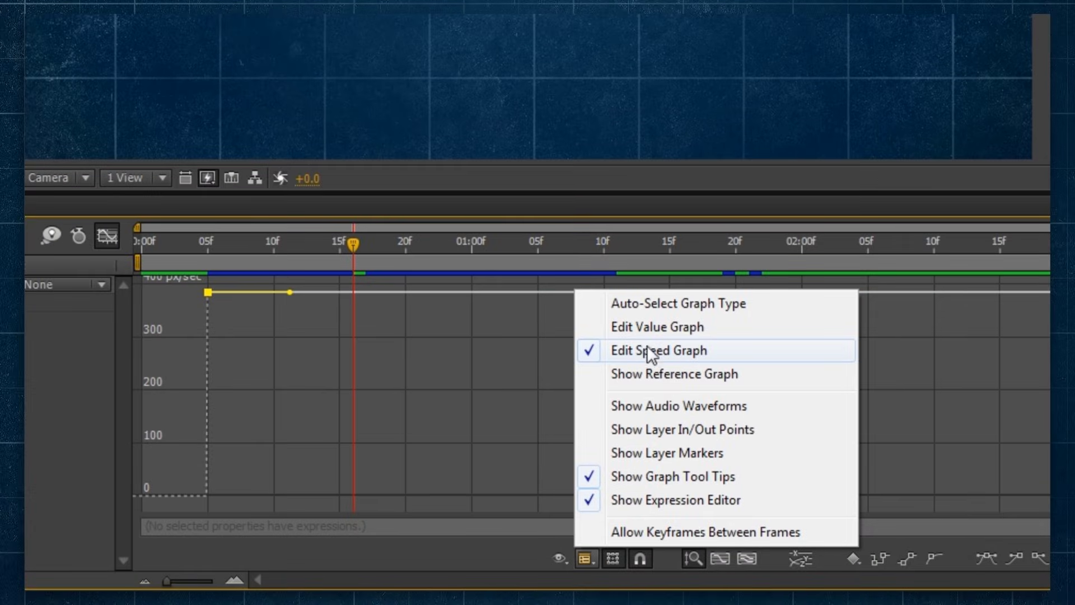
click(647, 327)
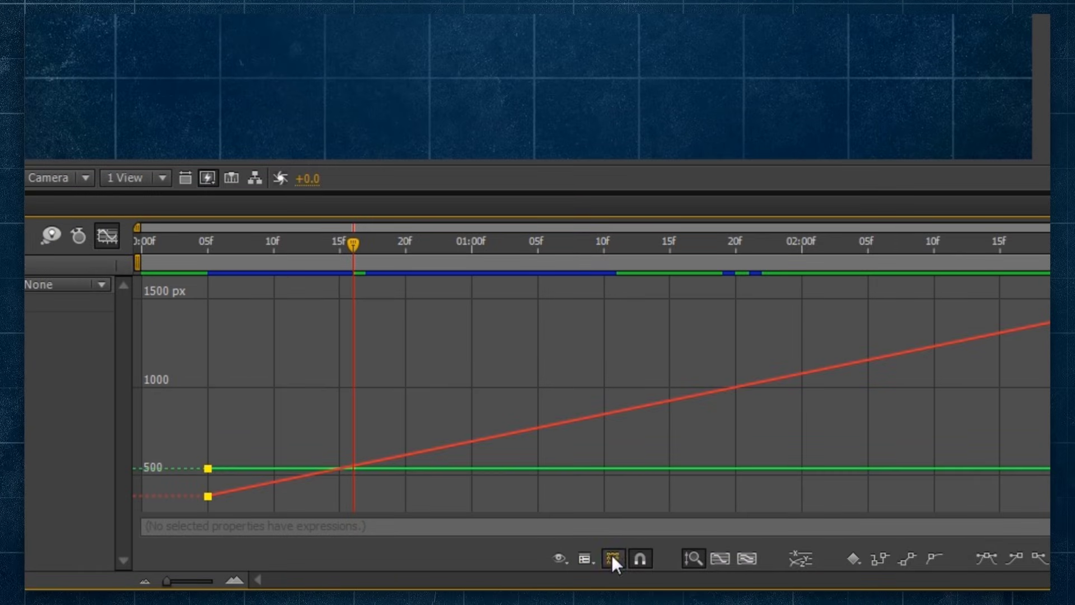
click(586, 558)
click(649, 351)
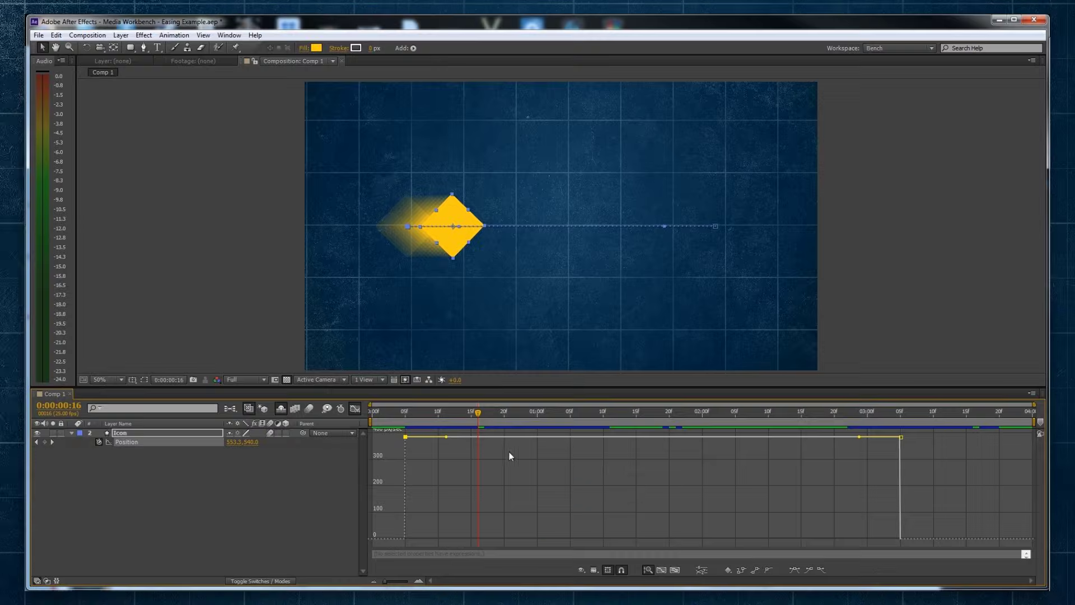
Drag the first keyframe's speed down to 0 px/sec and preview from 0:00:00:05
drag(405, 436, 409, 533)
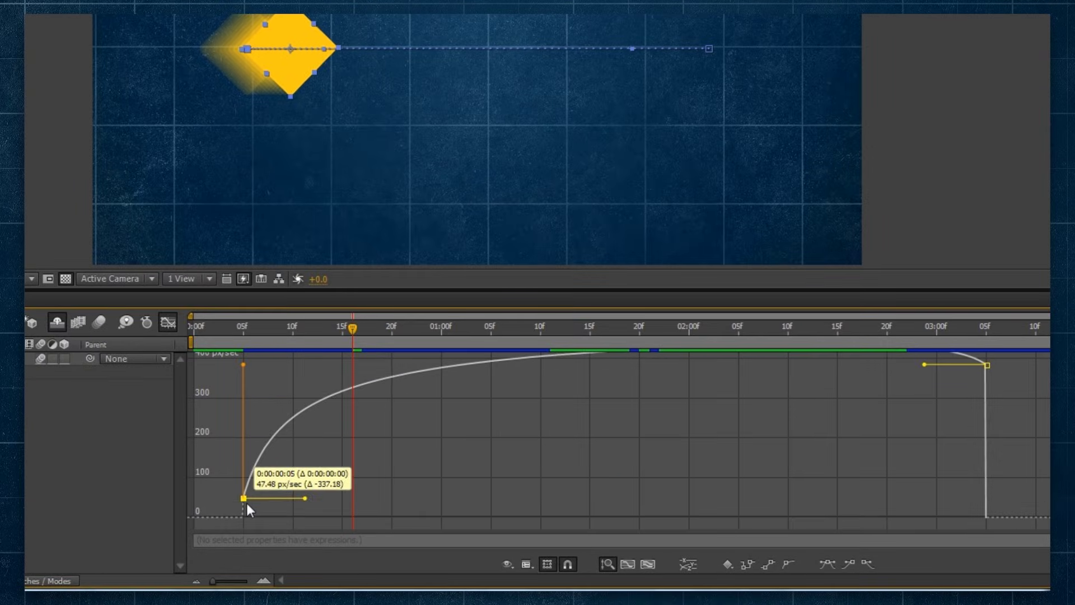
drag(247, 503, 636, 506)
drag(430, 399, 374, 403)
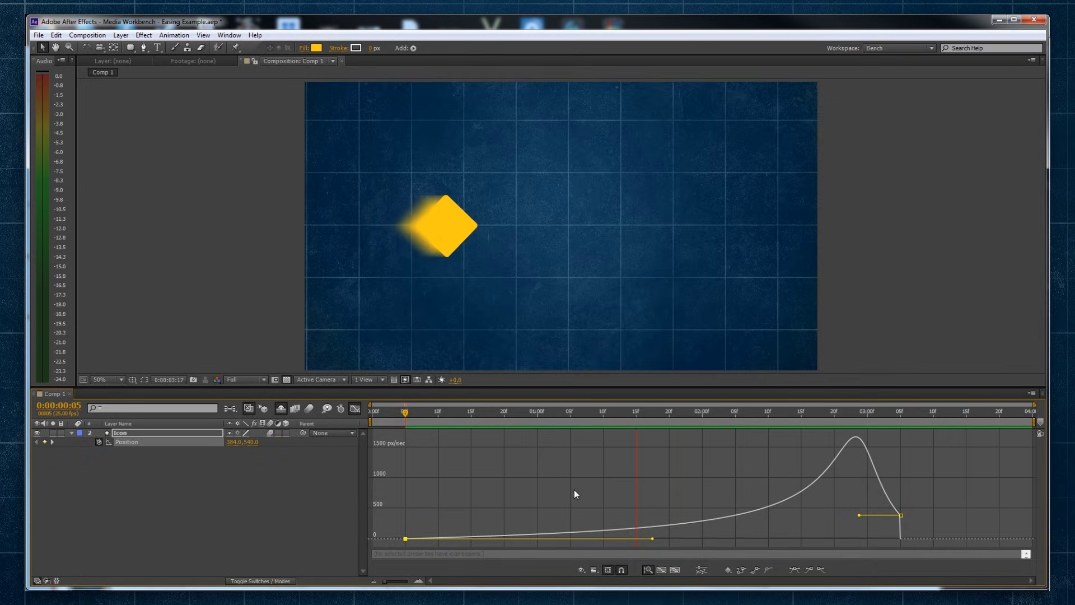
key(space)
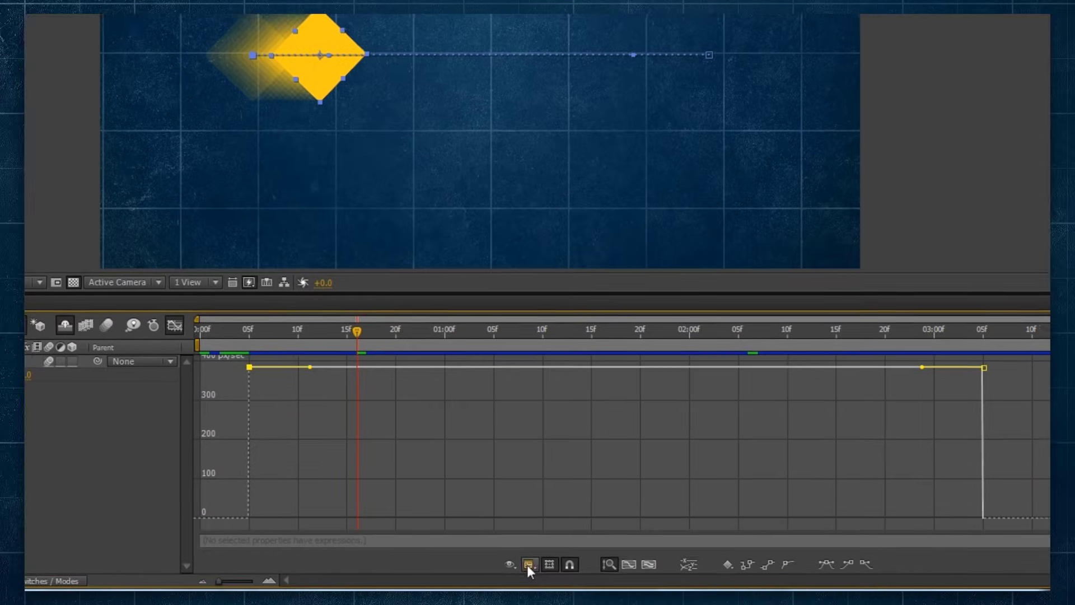
Switch to the value graph and separate Position into X and Y dimensions
click(594, 569)
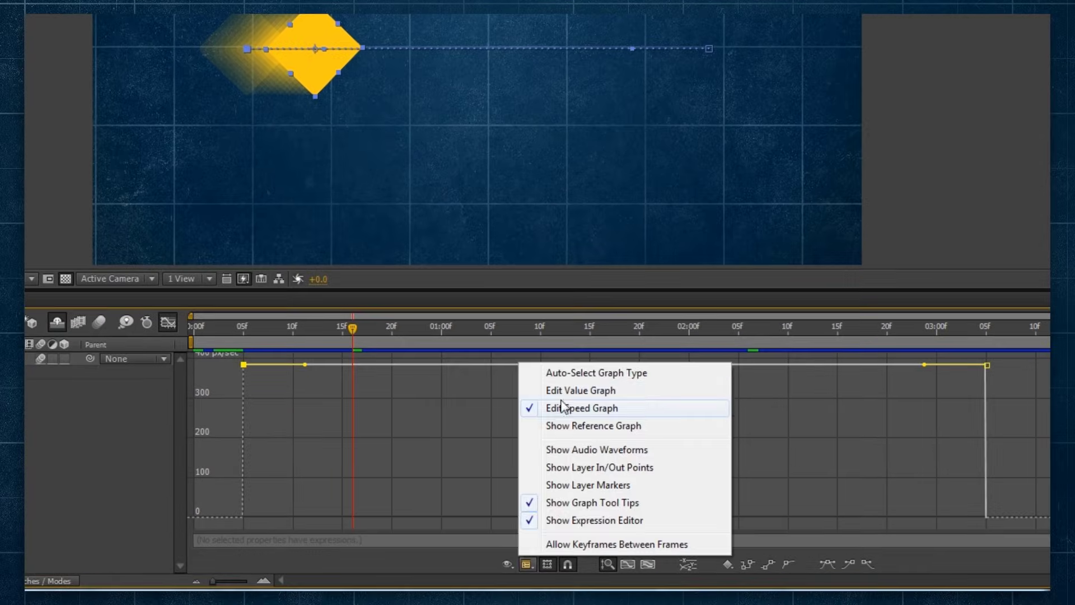
click(563, 390)
right_click(128, 442)
click(197, 463)
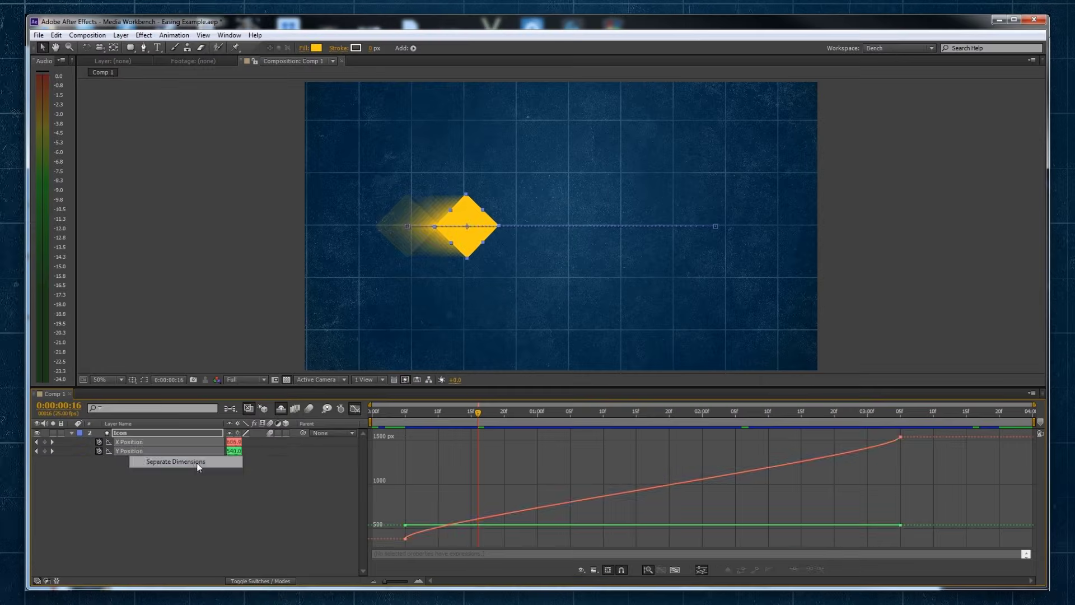
Drag the X Position Bezier handles so the curve starts fast and eases into the final keyframe
click(405, 539)
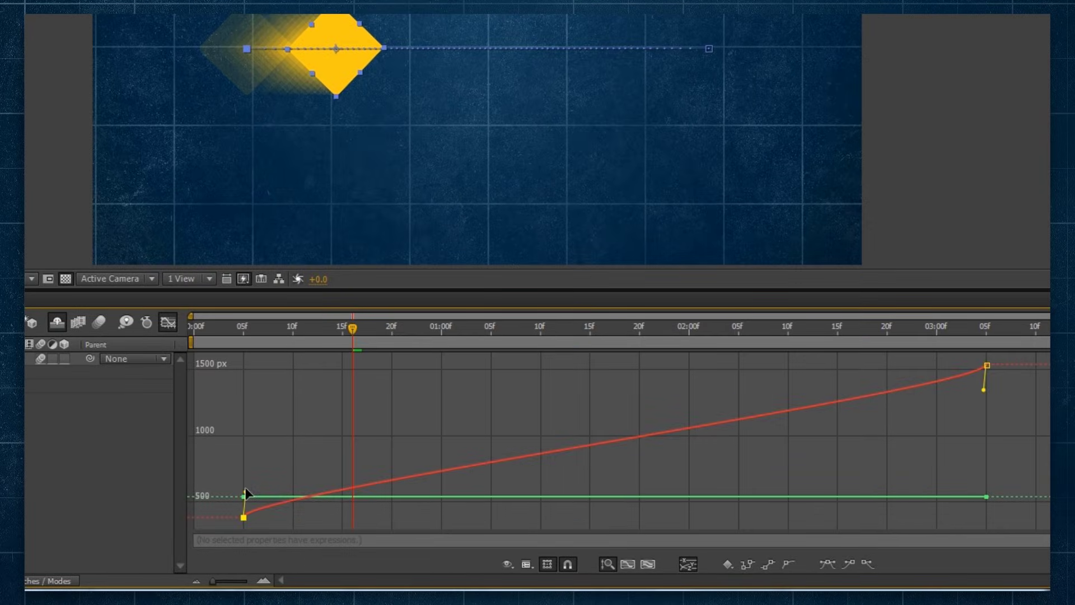
drag(405, 514, 573, 409)
drag(465, 369, 377, 372)
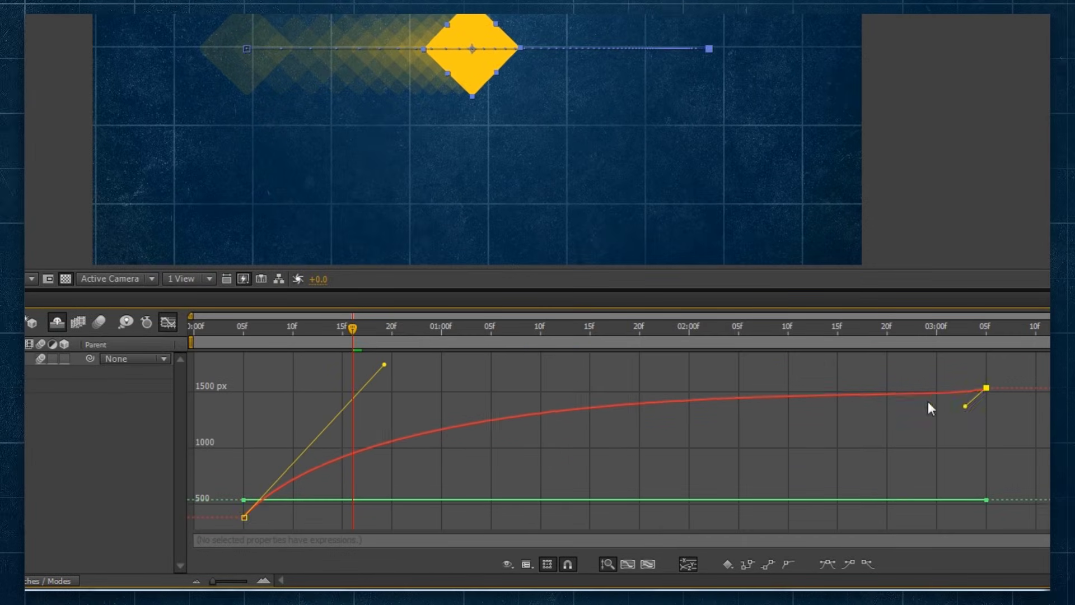
drag(965, 406, 738, 391)
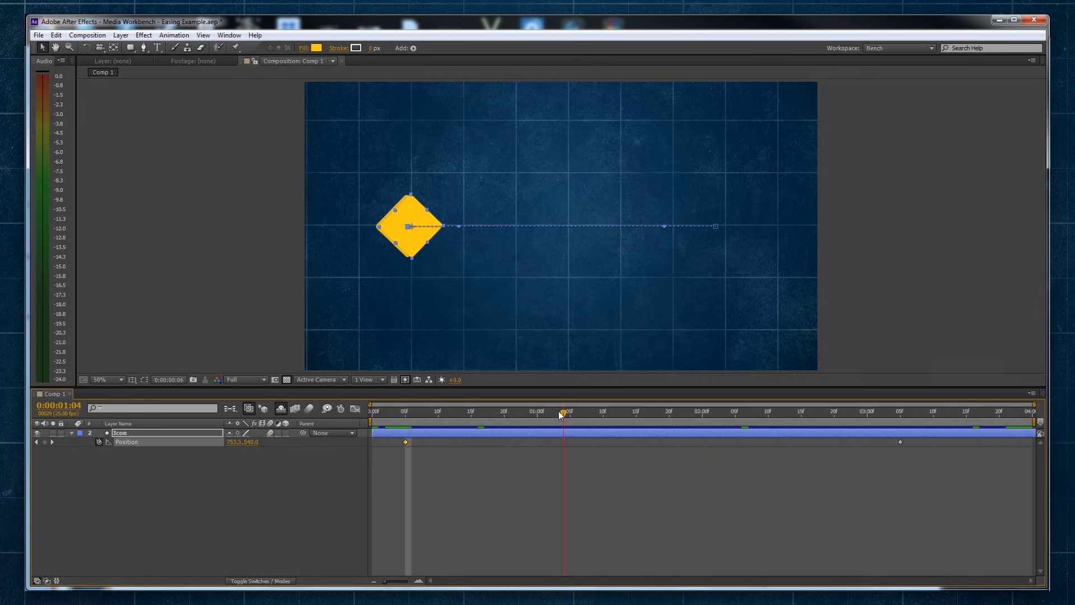
Move the diamond further right to add a middle Position keyframe, advancing to 0:00:02:07
drag(502, 237, 739, 227)
click(696, 412)
key(space)
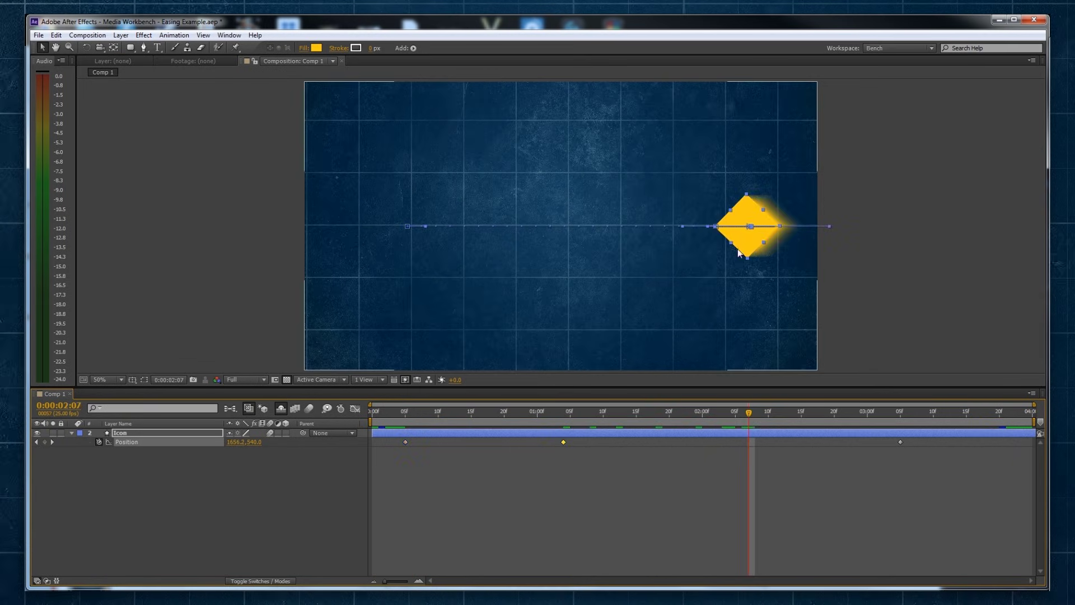
Set Spatial Interpolation to Linear for all Position keyframes
click(177, 441)
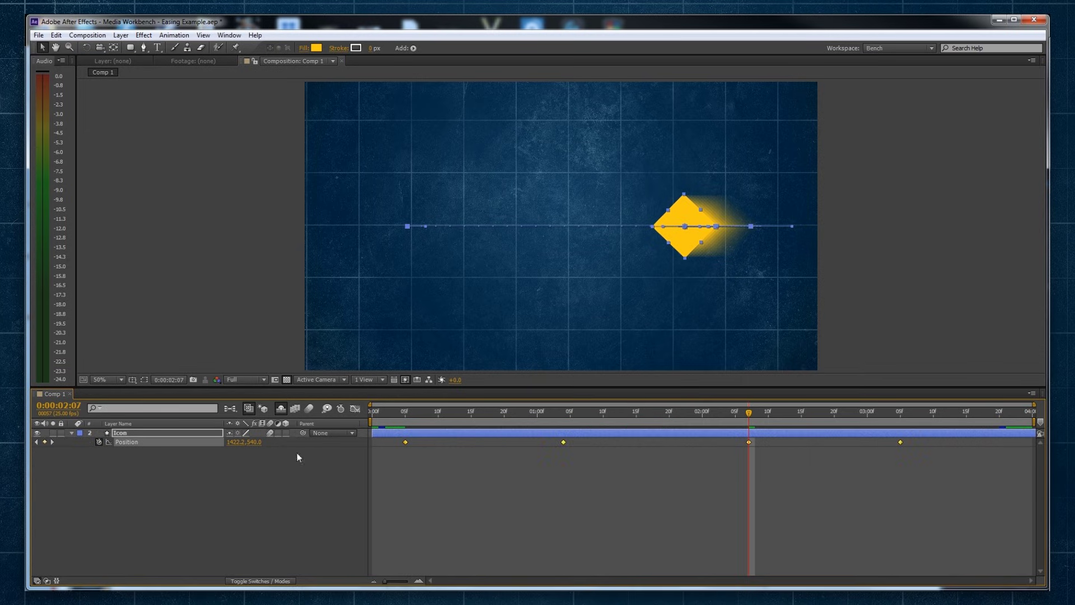
right_click(565, 442)
right_click(563, 442)
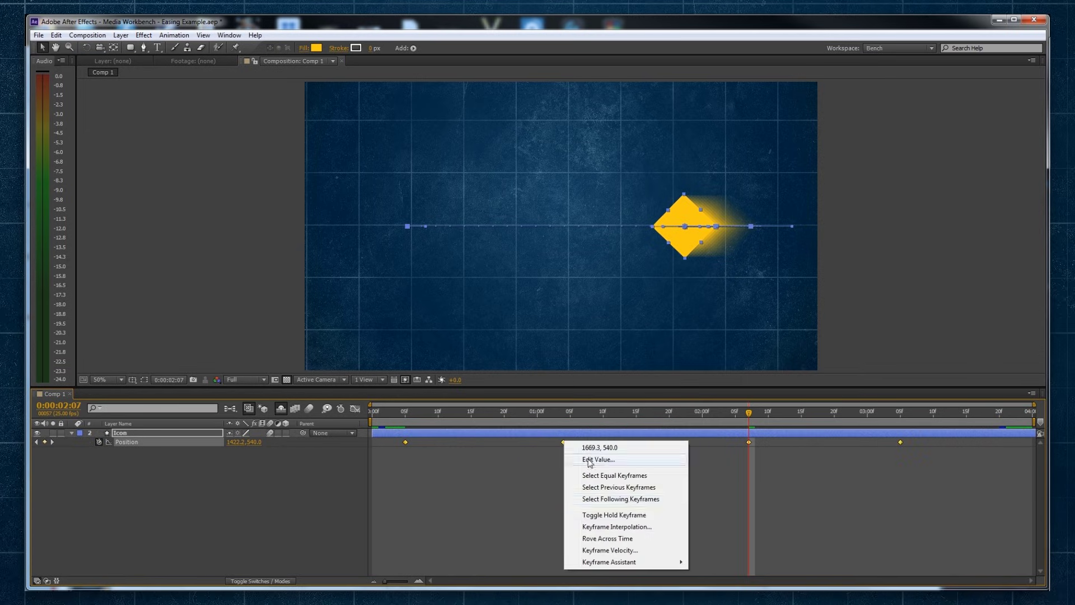
click(616, 527)
click(149, 72)
click(132, 98)
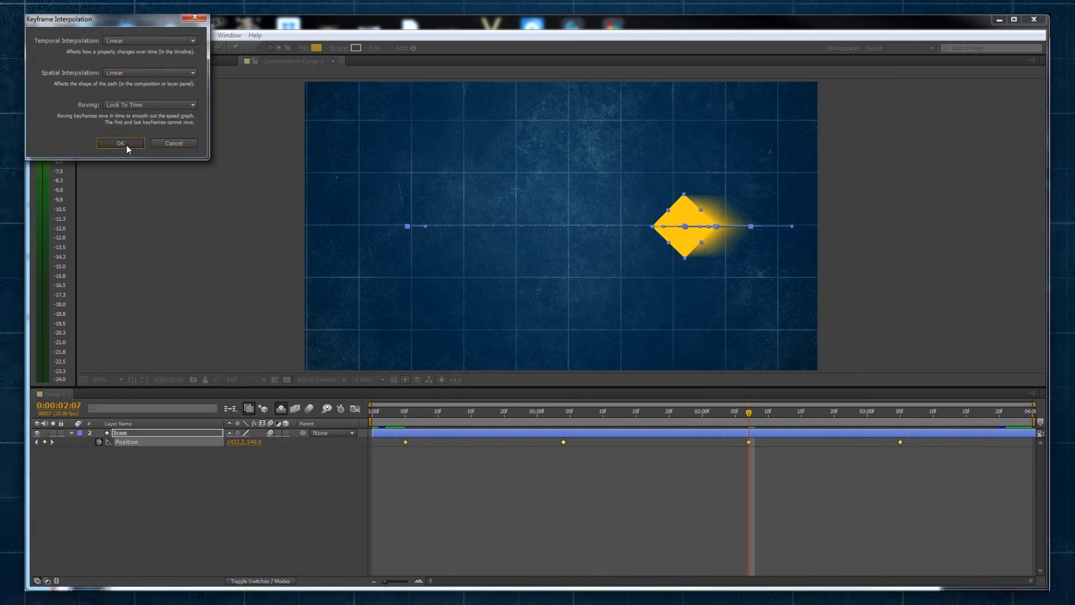
click(120, 142)
Apply Easy Ease (F9) to the last three Position keyframes and play from the first keyframe
drag(485, 476, 932, 439)
key(F9)
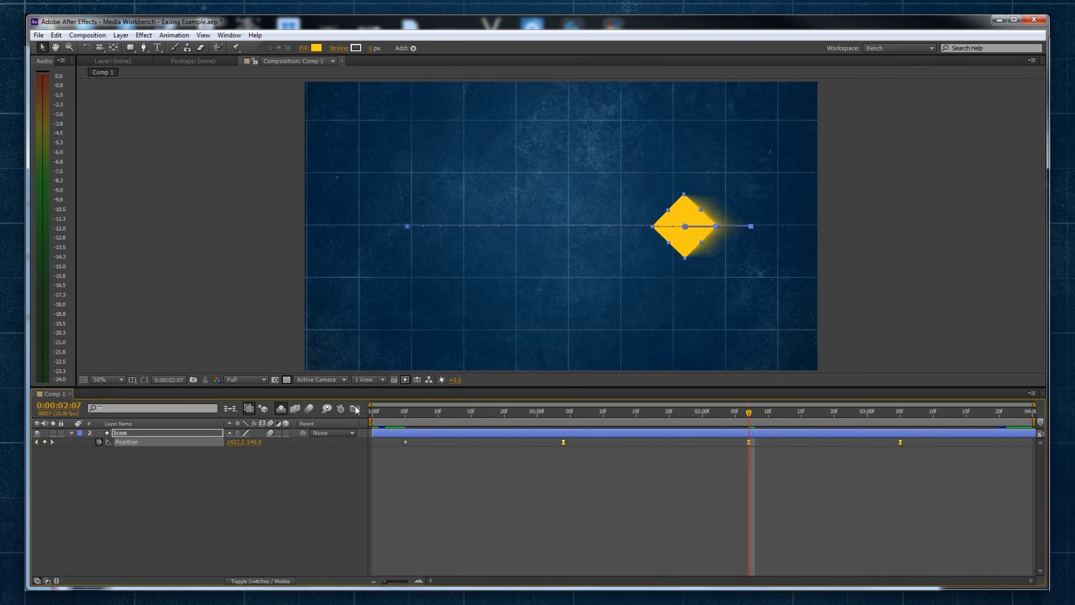
click(405, 412)
click(270, 260)
key(space)
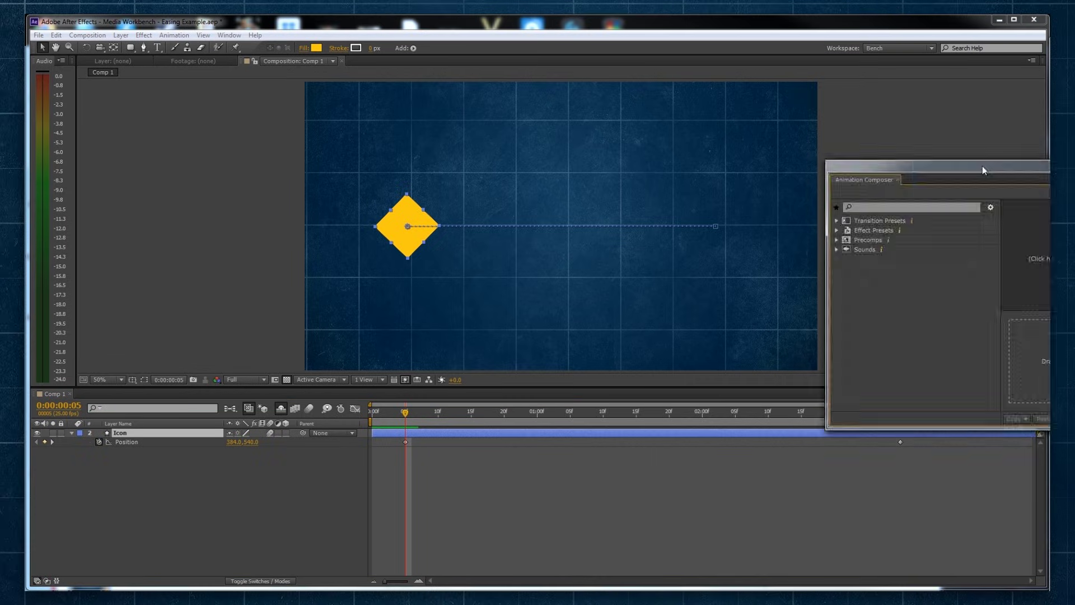
Center the Animation Composer panel and expand Transition Presets > 2D Layer Transformations > Position
drag(993, 174, 496, 147)
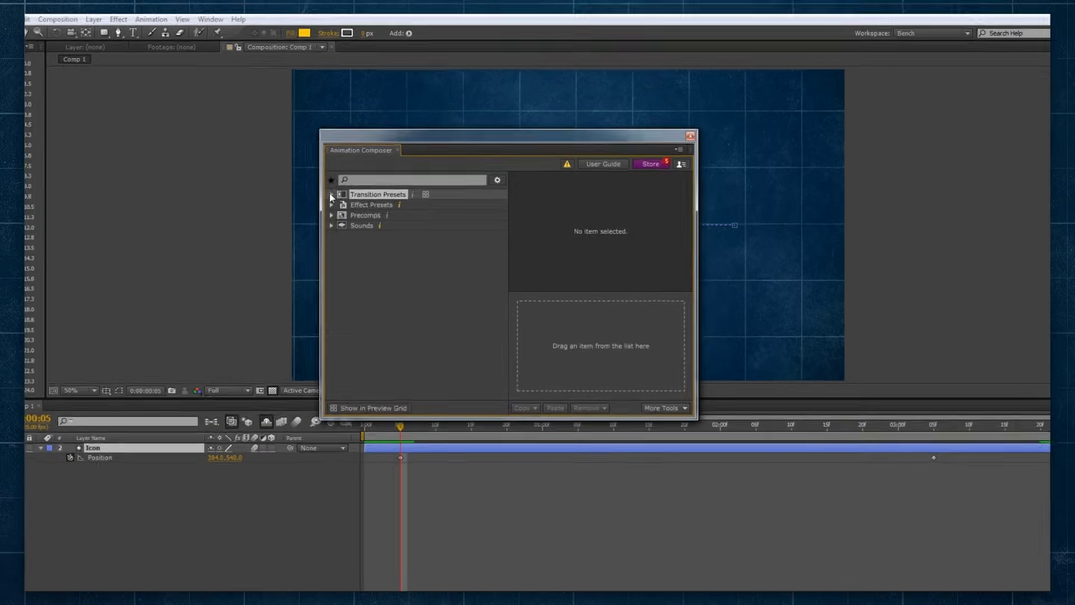
click(331, 195)
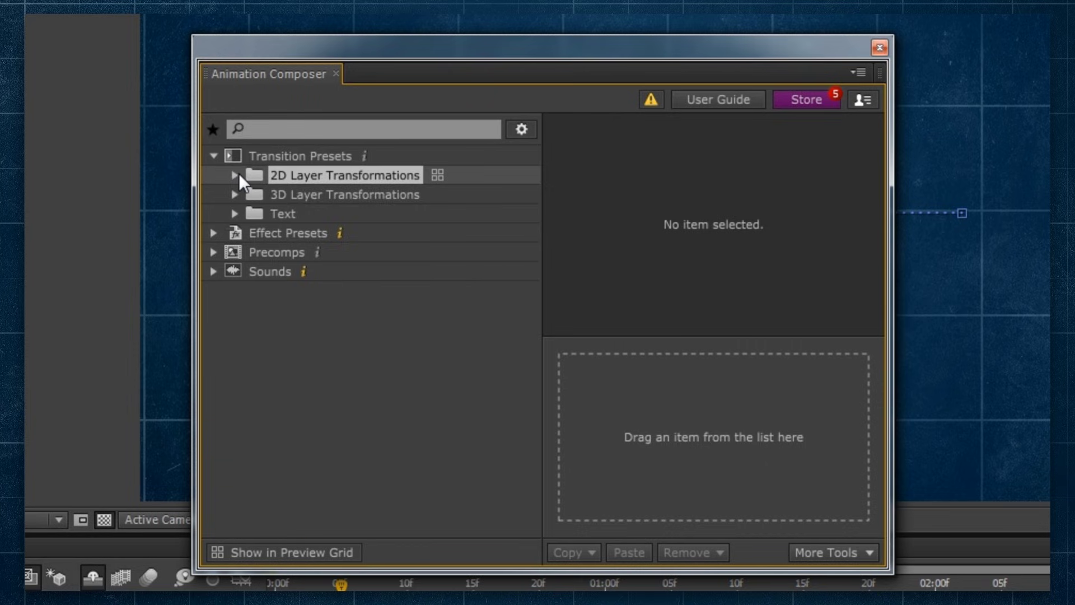
click(234, 175)
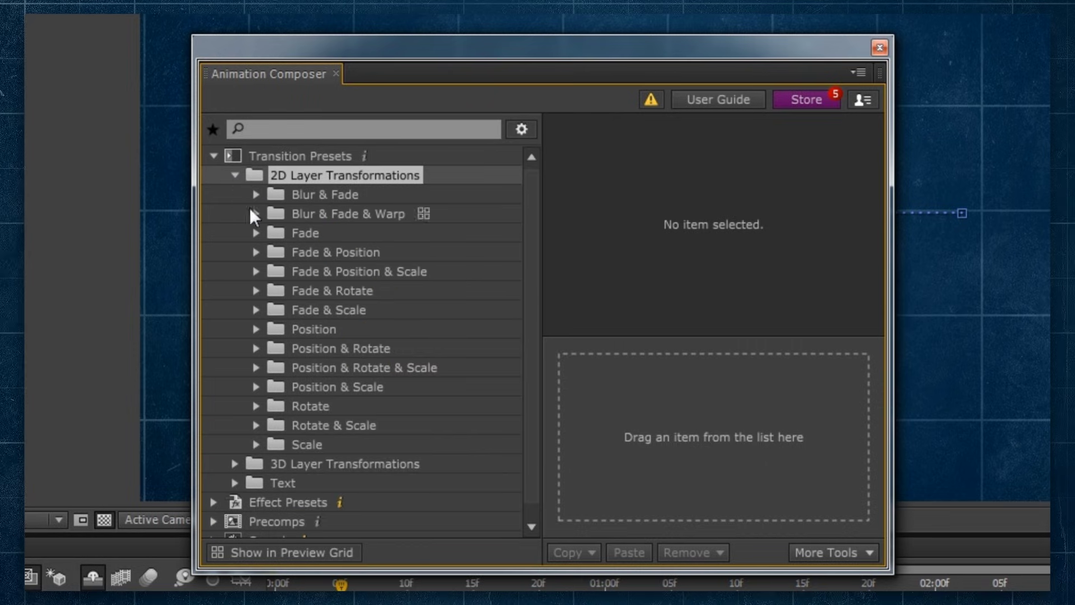
click(255, 331)
scroll(461, 277, down, 3)
scroll(461, 277, down, 1)
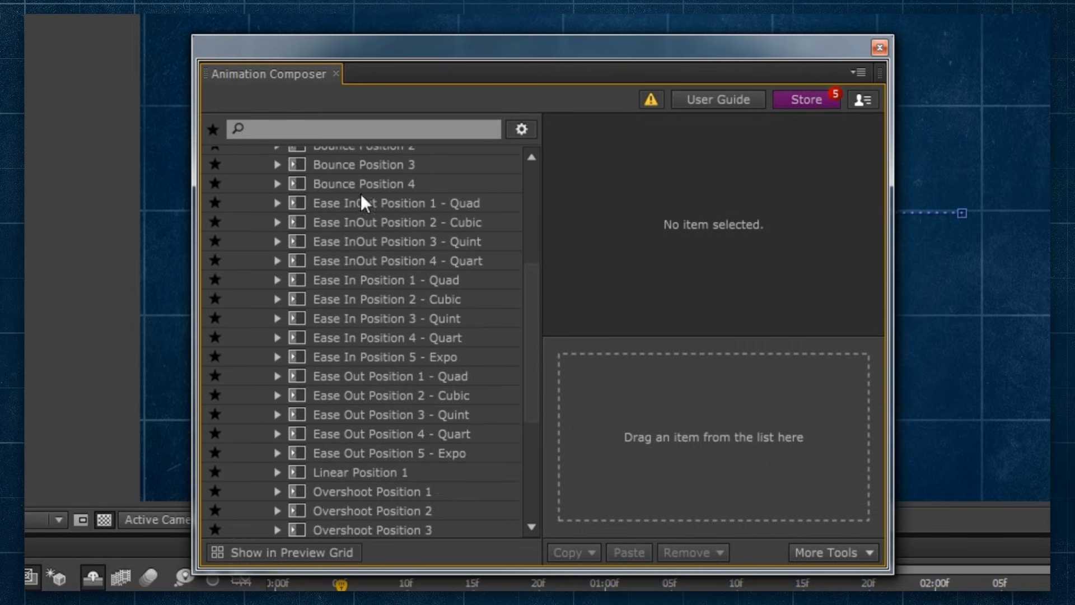
Preview several Position presets, then drag Overshoot Position 1 onto the diamond layer
click(344, 204)
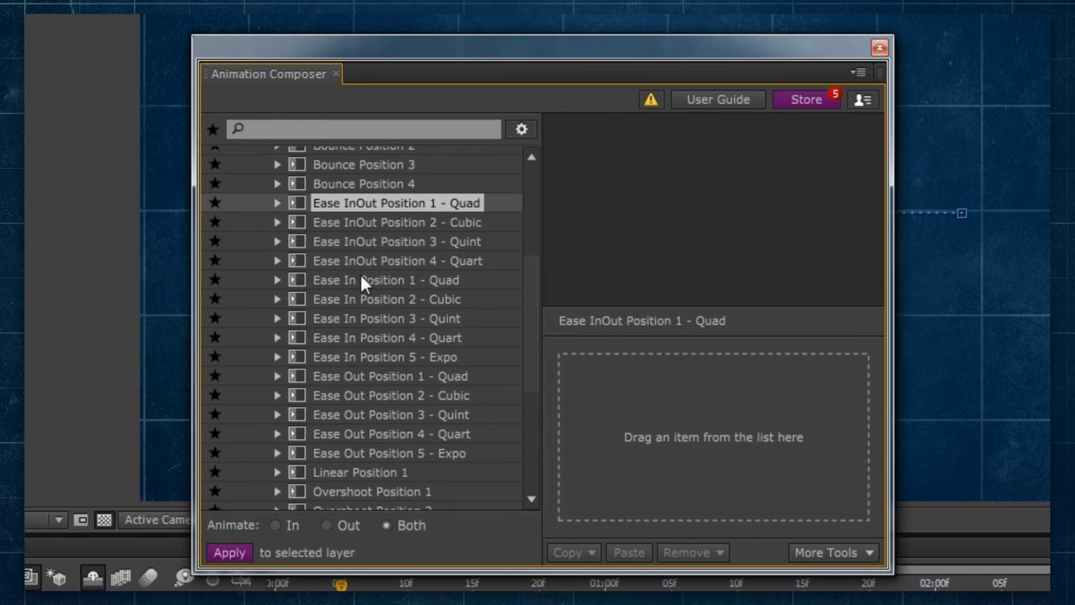
click(337, 317)
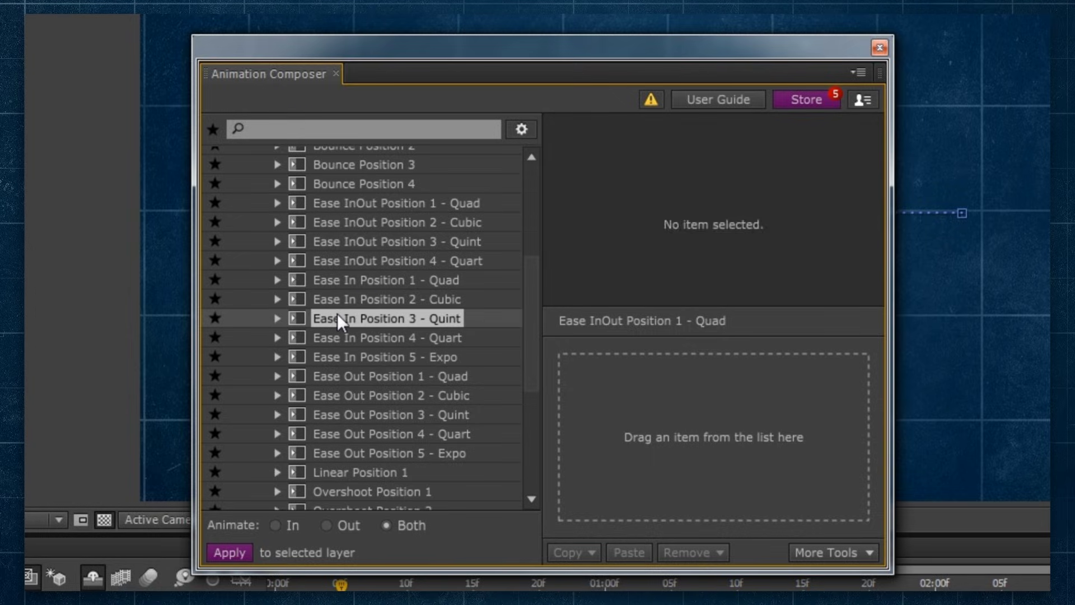
click(349, 475)
scroll(381, 448, down, 2)
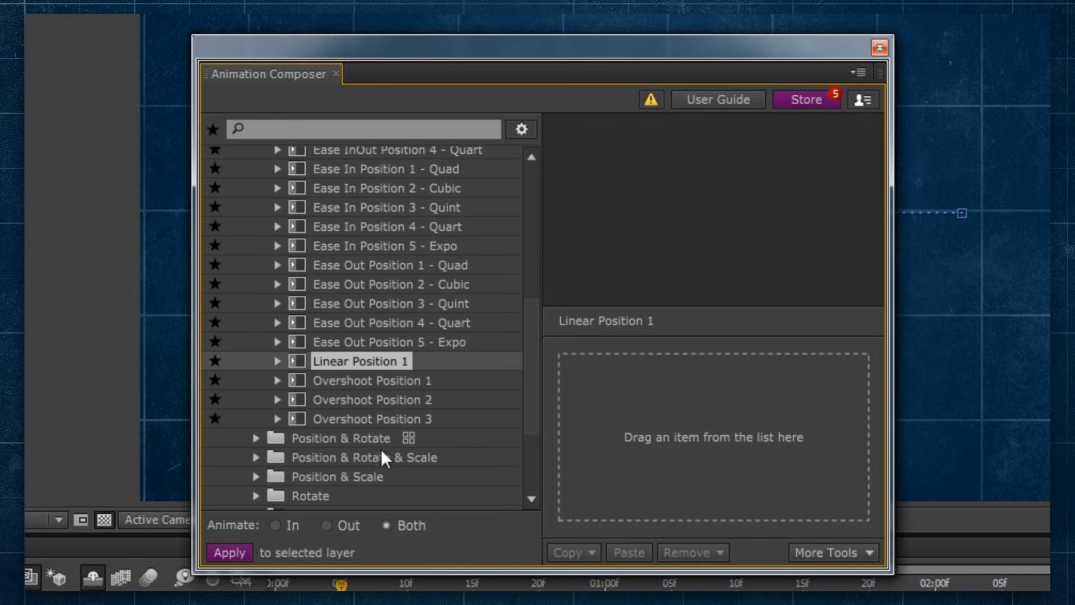
click(364, 381)
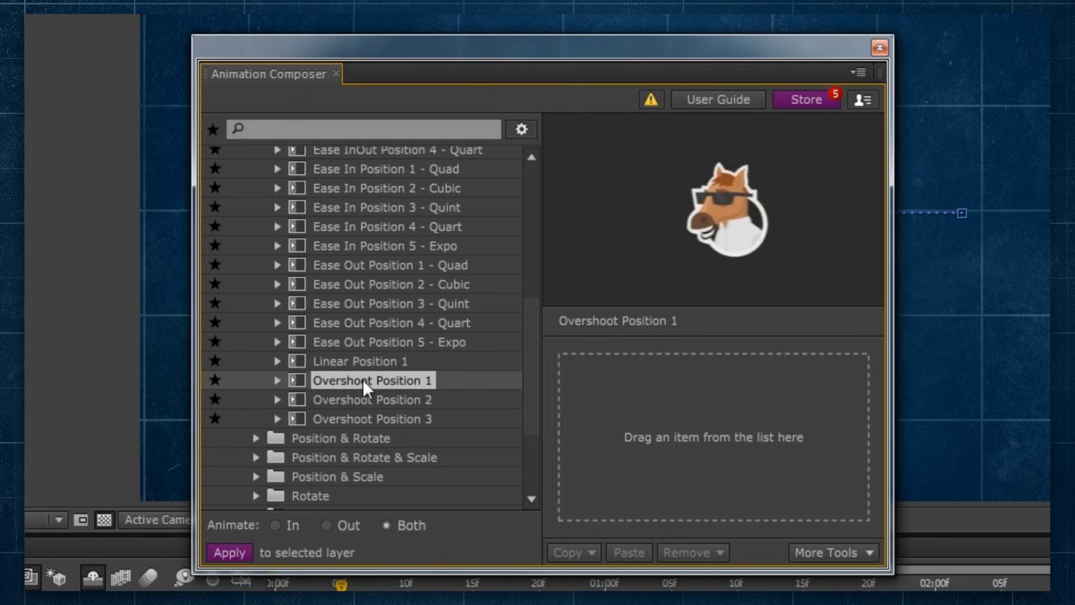
drag(364, 381, 577, 386)
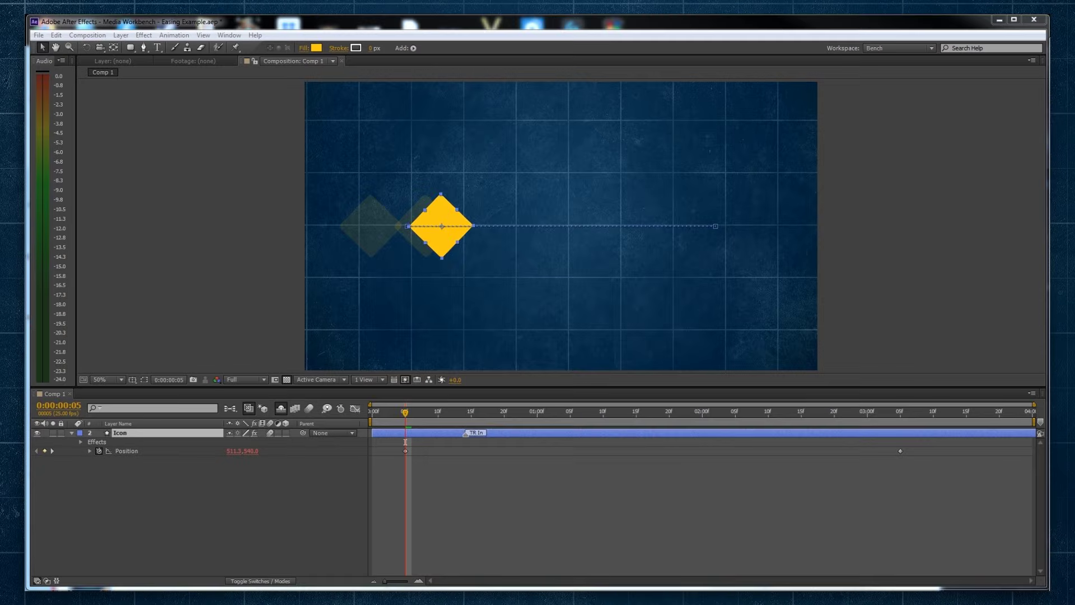
Preview the overshoot animation from 0:00:00:00
key(KP_0)
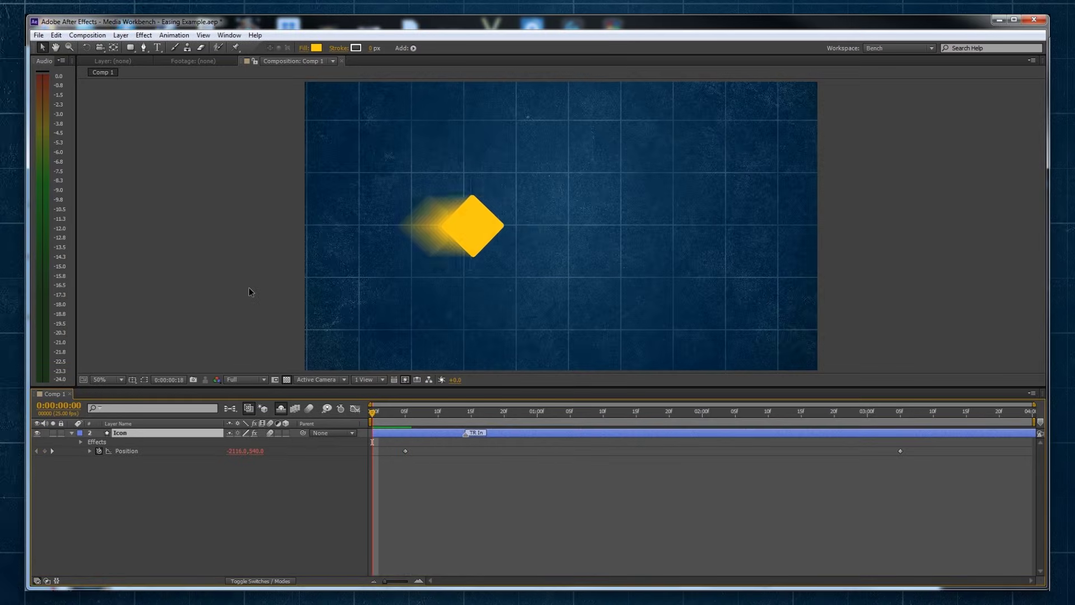